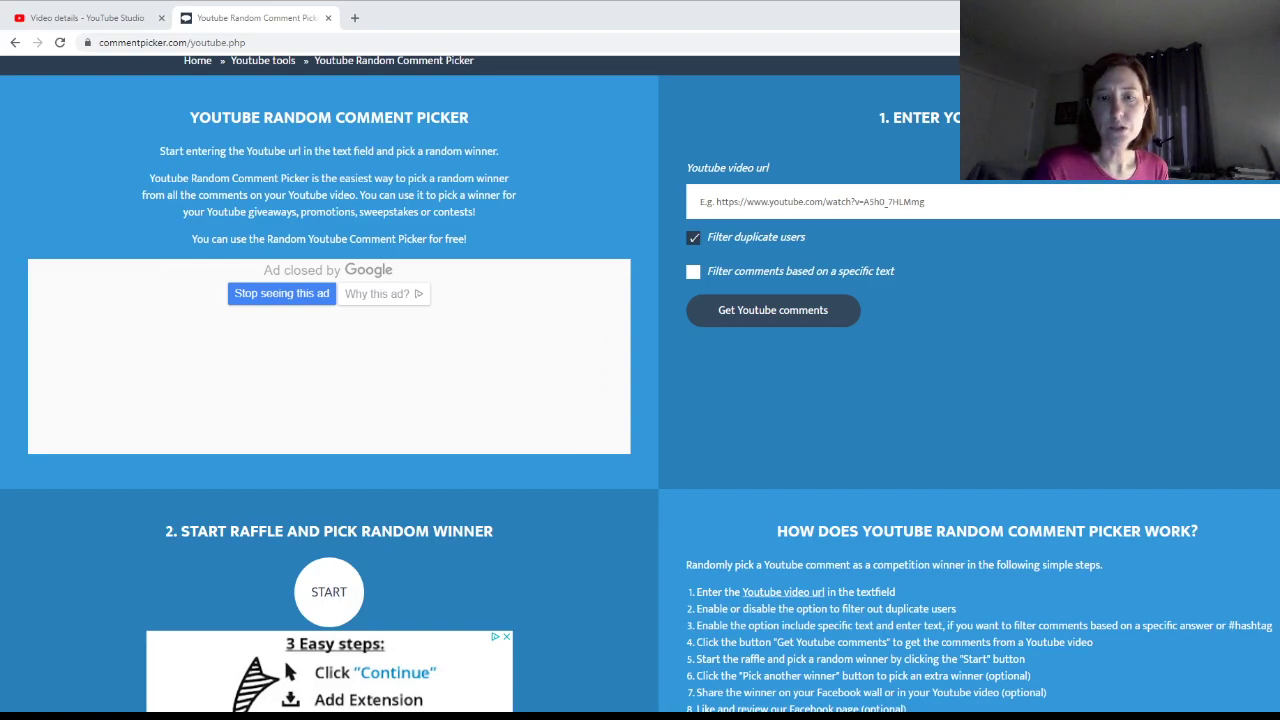
Step: Paste the giveaway video's youtu.be link into the video URL field and fetch its YouTube comments
click(716, 206)
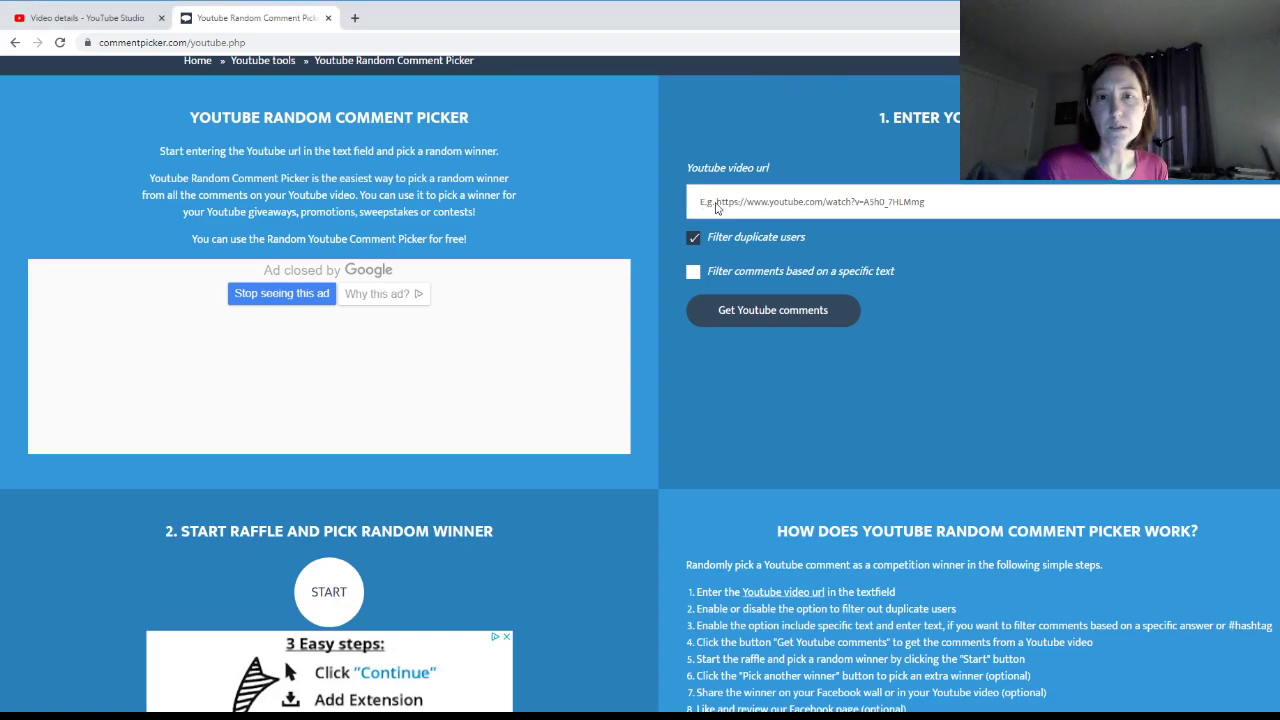
text(https://youtu.be/_VW8p5S1rFU)
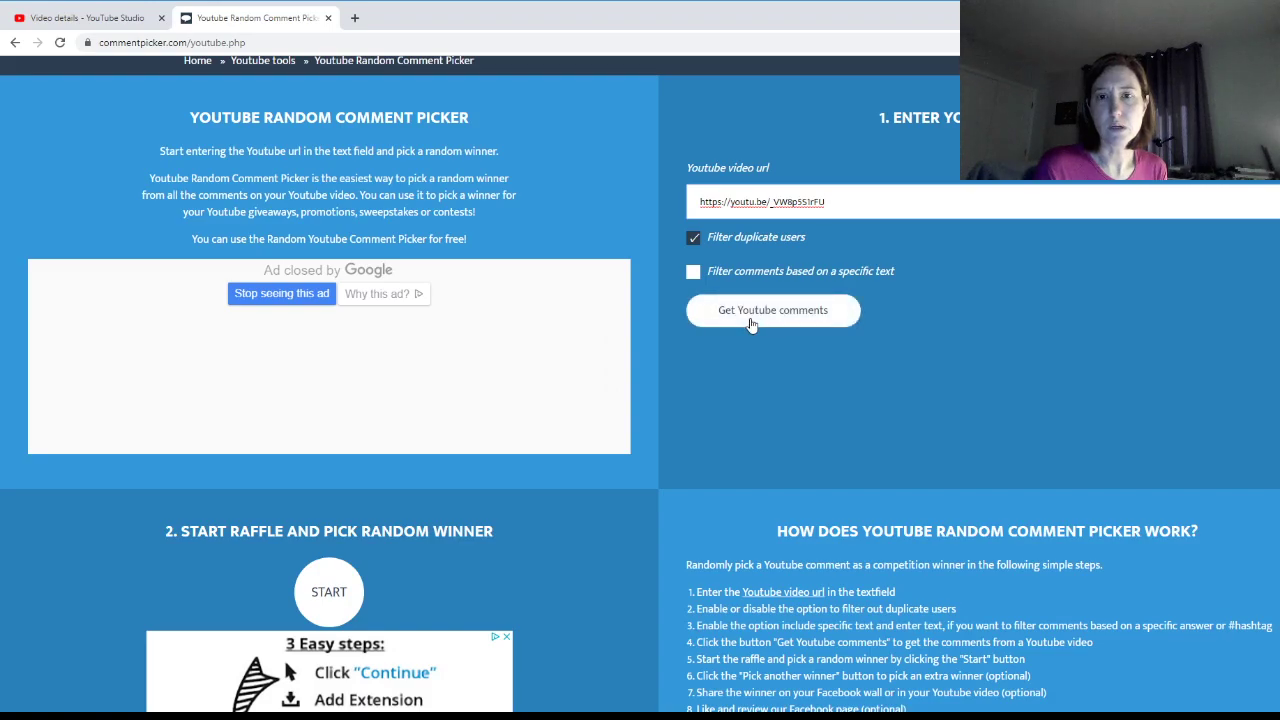
click(762, 311)
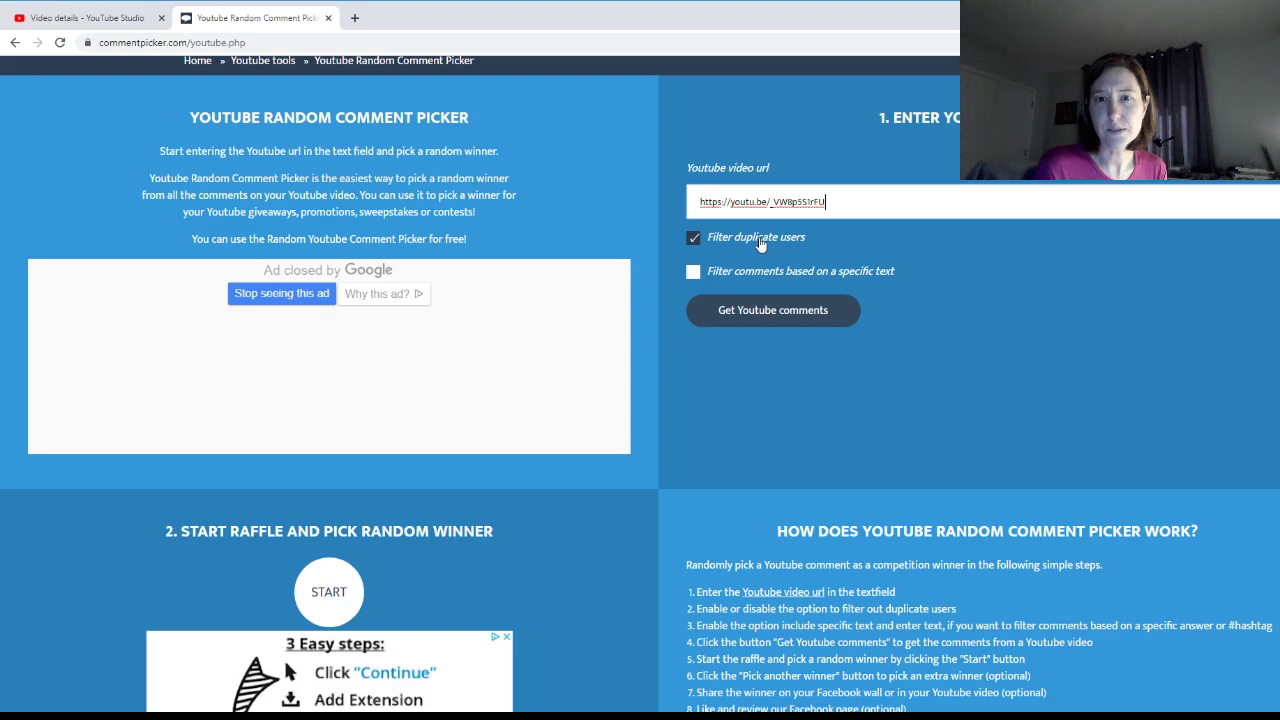
Step: Enable filtering by specific text and fetch only comments containing 'Paddy'
click(699, 276)
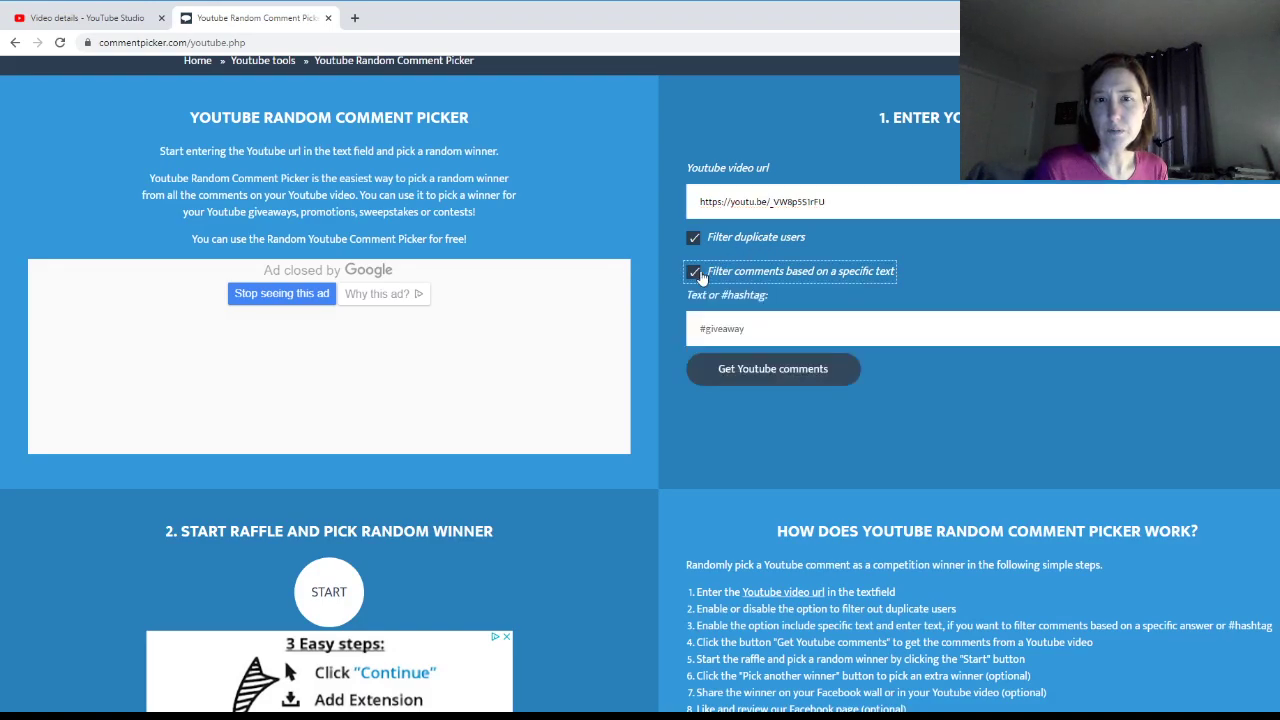
click(741, 332)
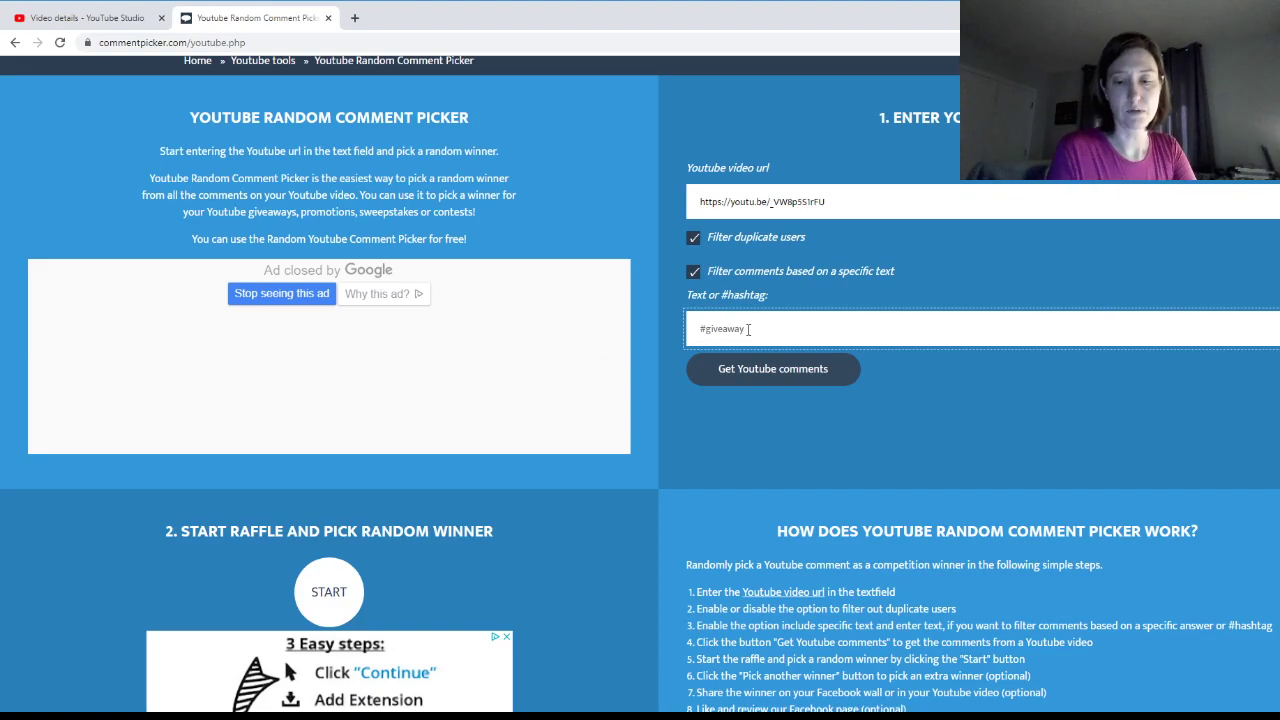
text(Paddy)
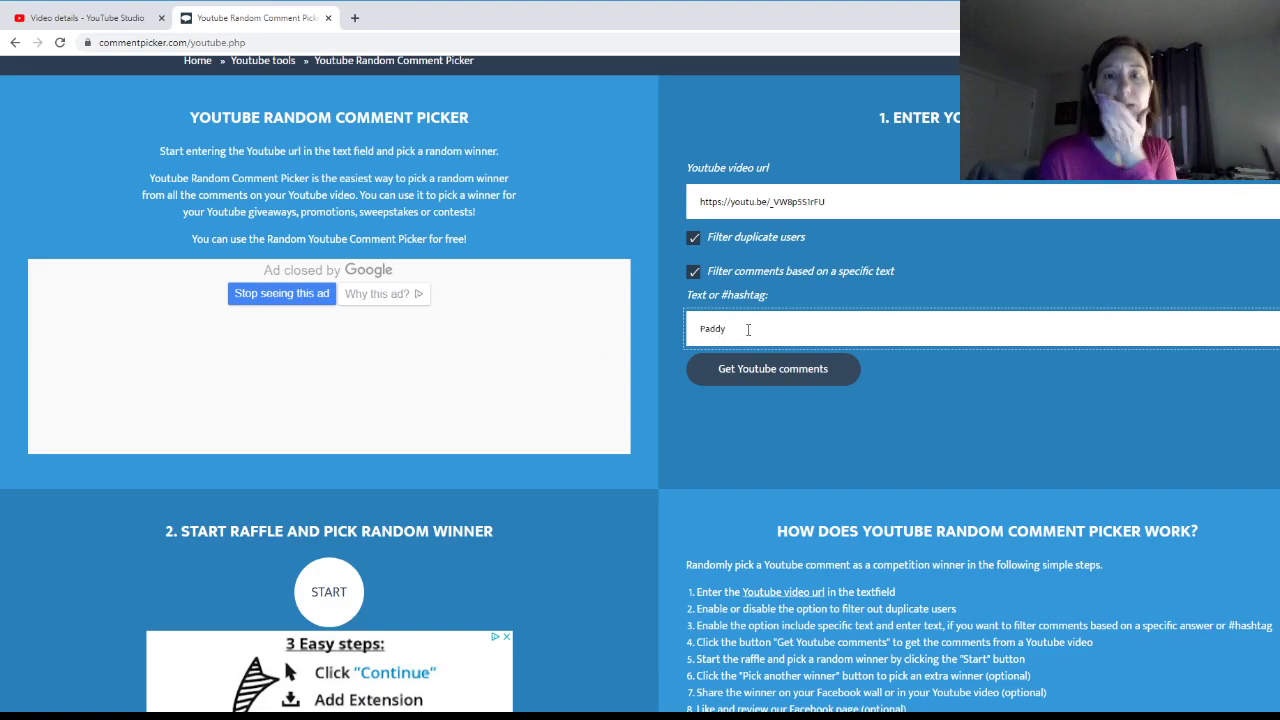
click(733, 368)
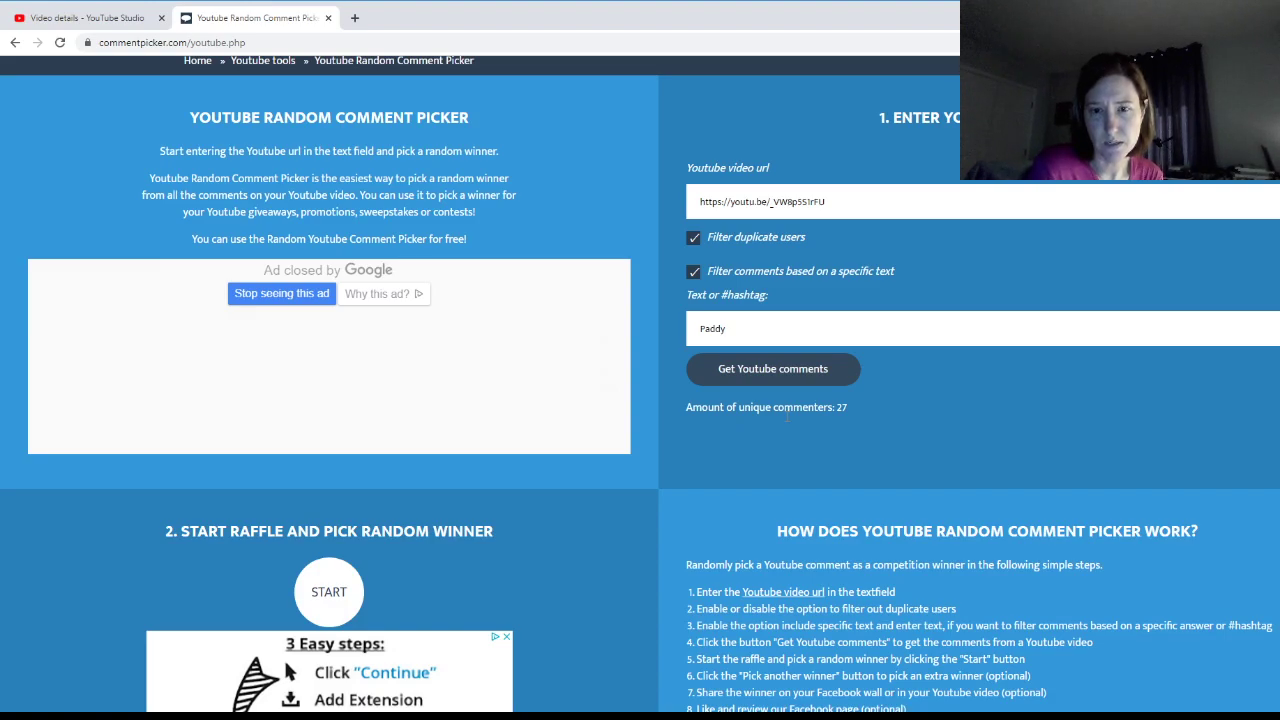
click(736, 336)
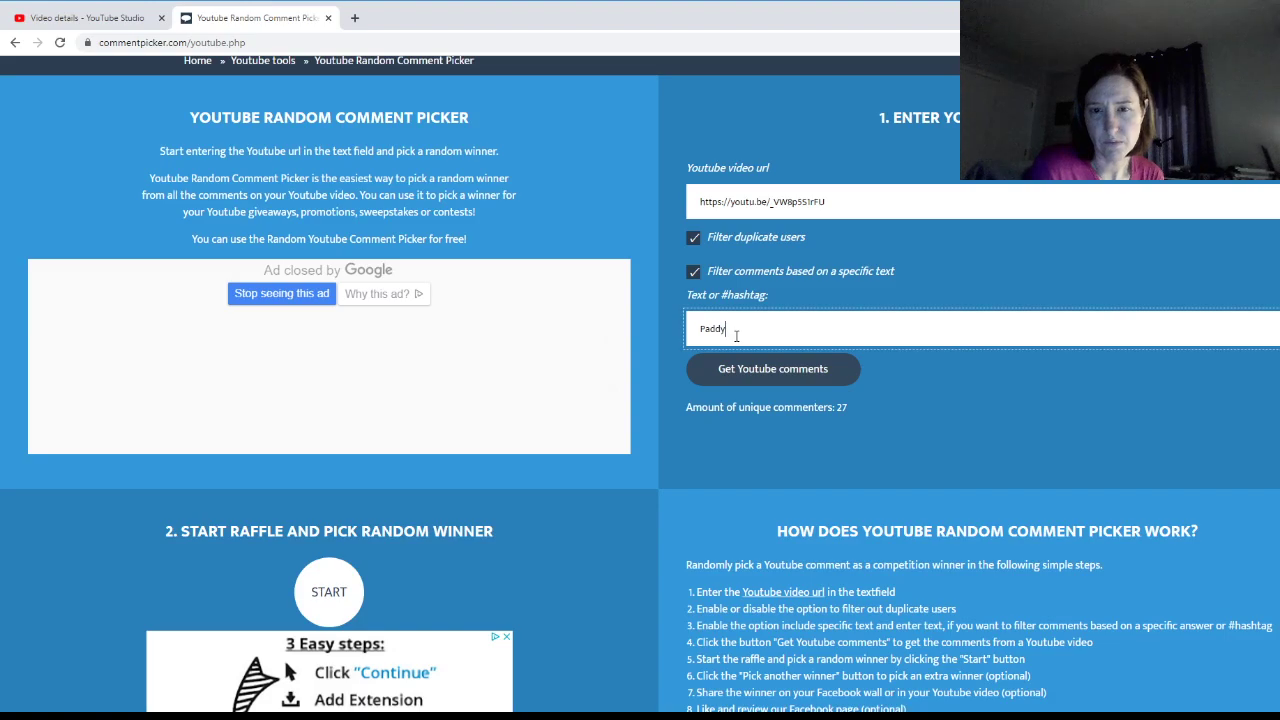
text(Waxx)
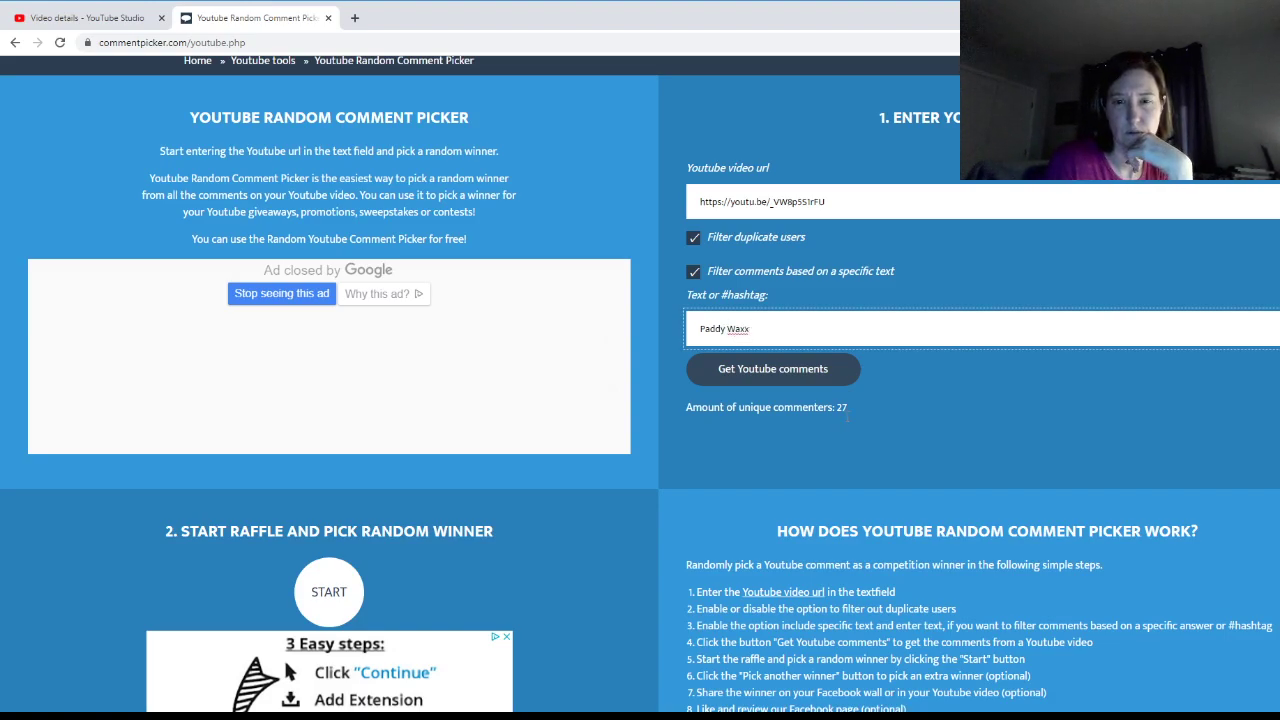
click(768, 362)
click(772, 327)
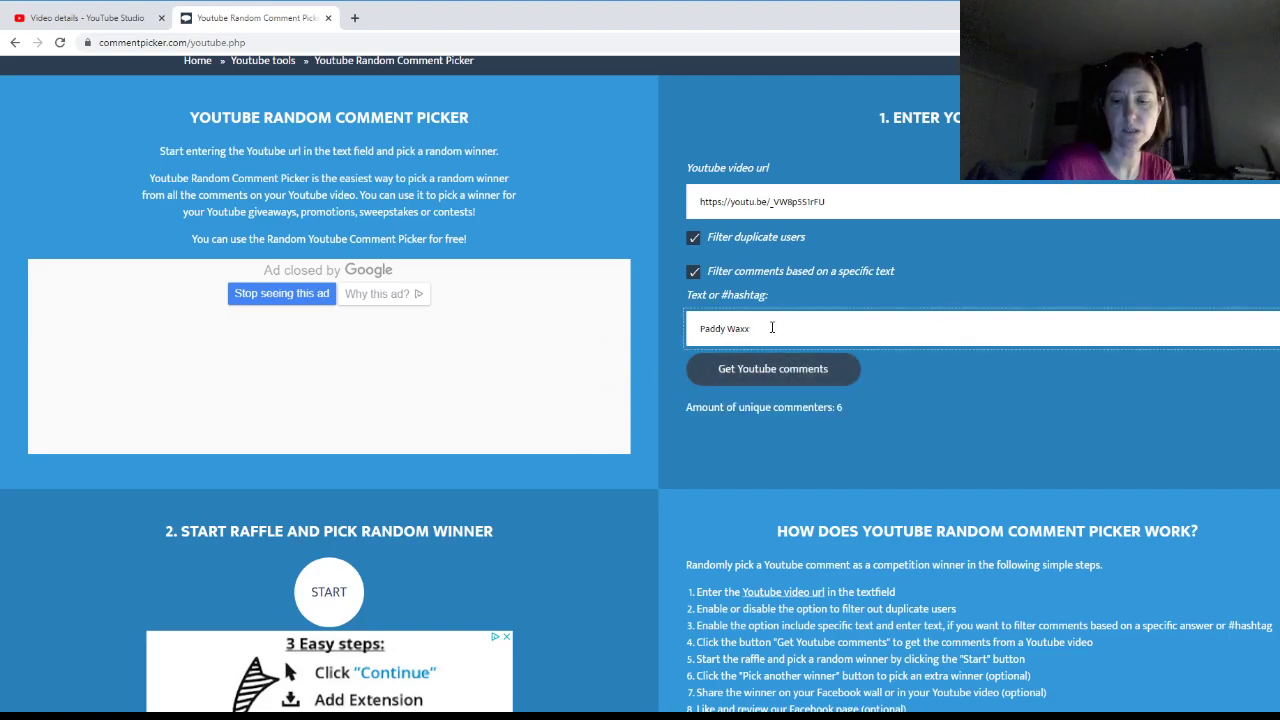
key(BackSpace)
key(BackSpace)
key(BackSpace)
key(BackSpace)
key(BackSpace)
key(BackSpace)
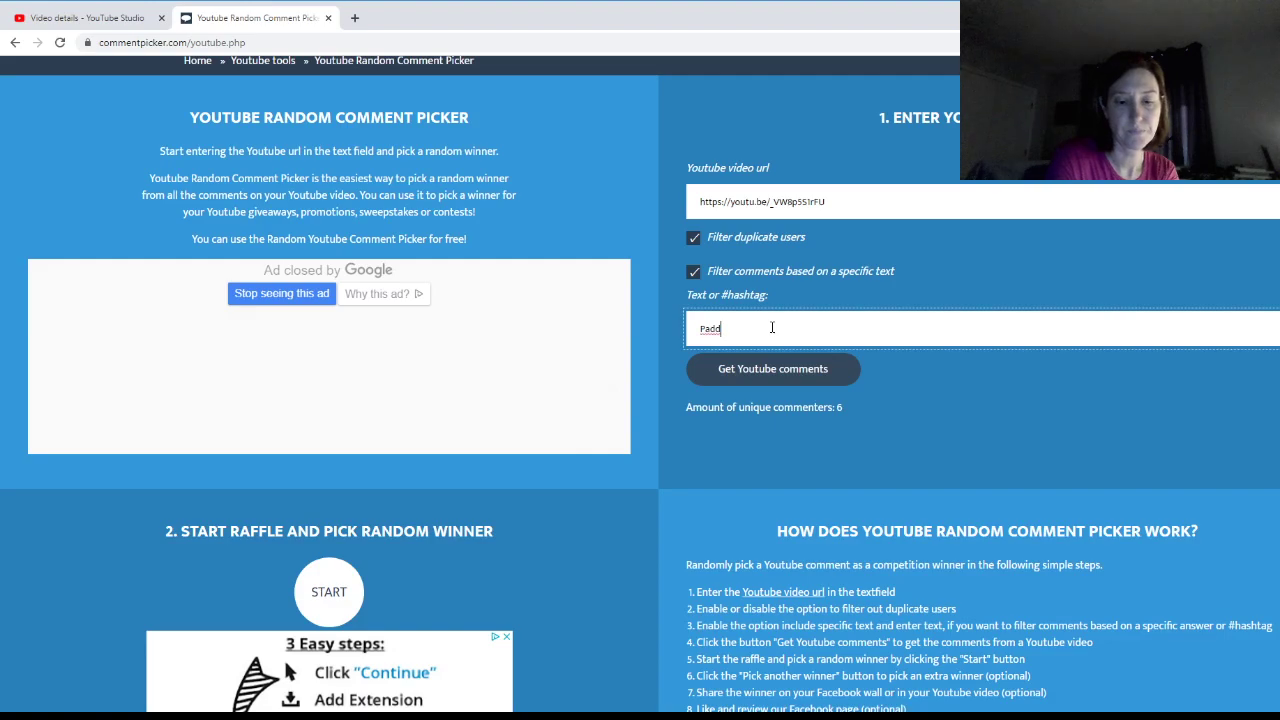
text(yWaxx)
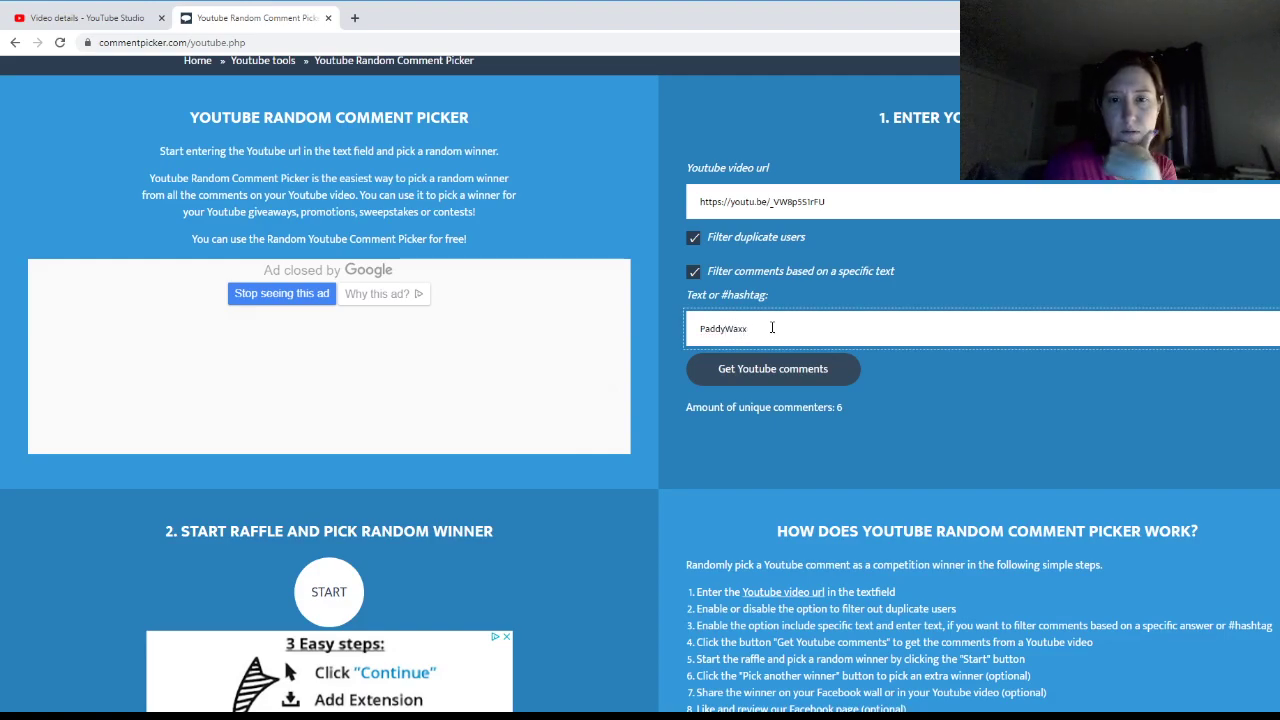
click(768, 376)
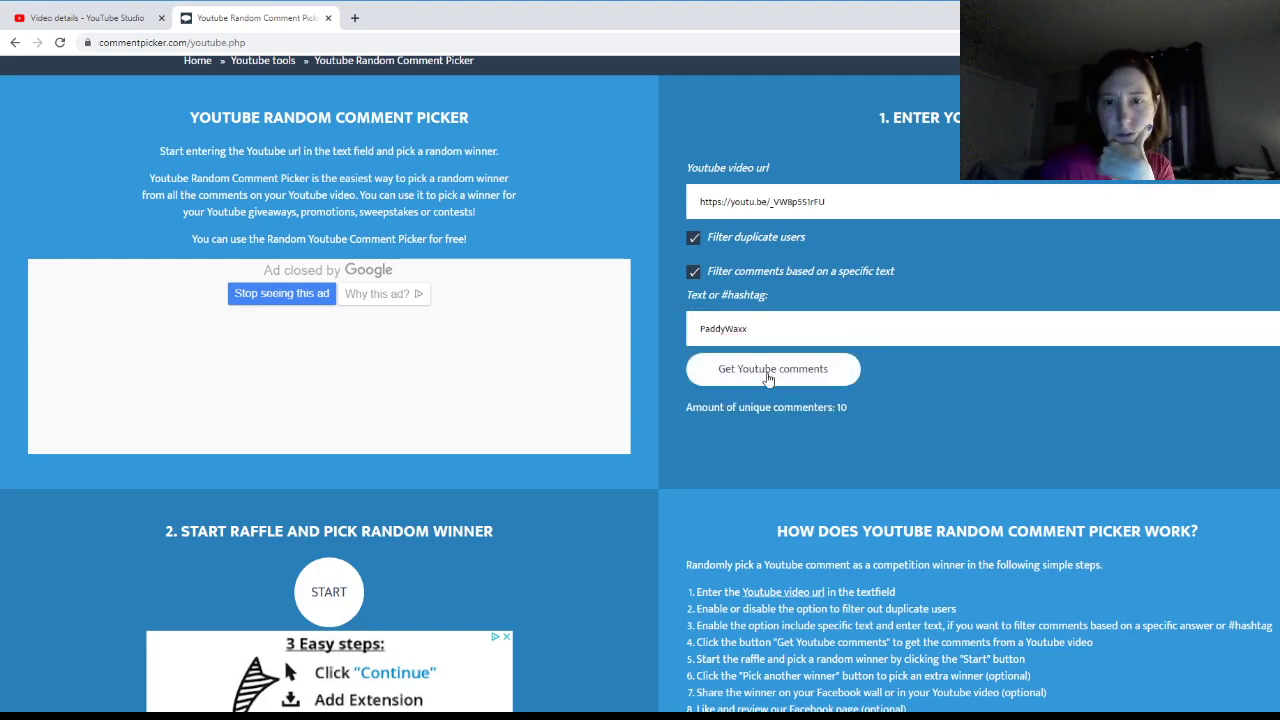
Step: Trim the filter back to 'Paddy' and refetch, giving 27 unique commenters
click(785, 331)
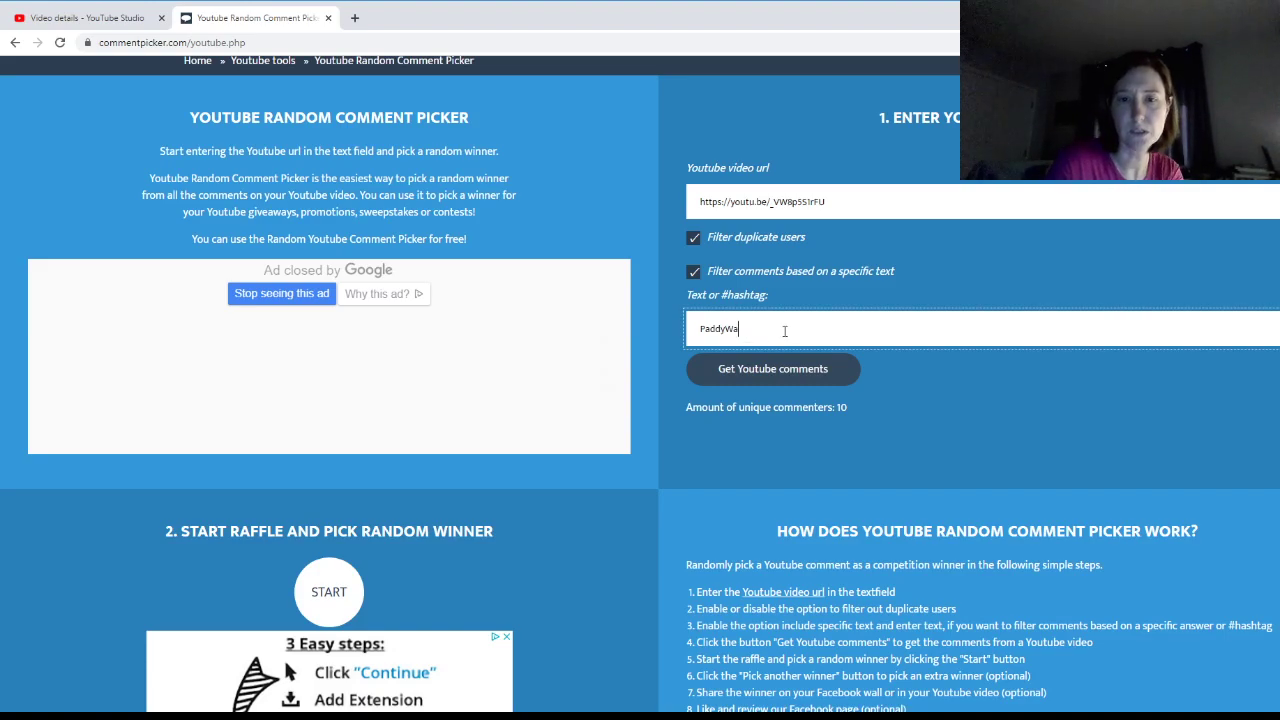
key(BackSpace)
key(BackSpace)
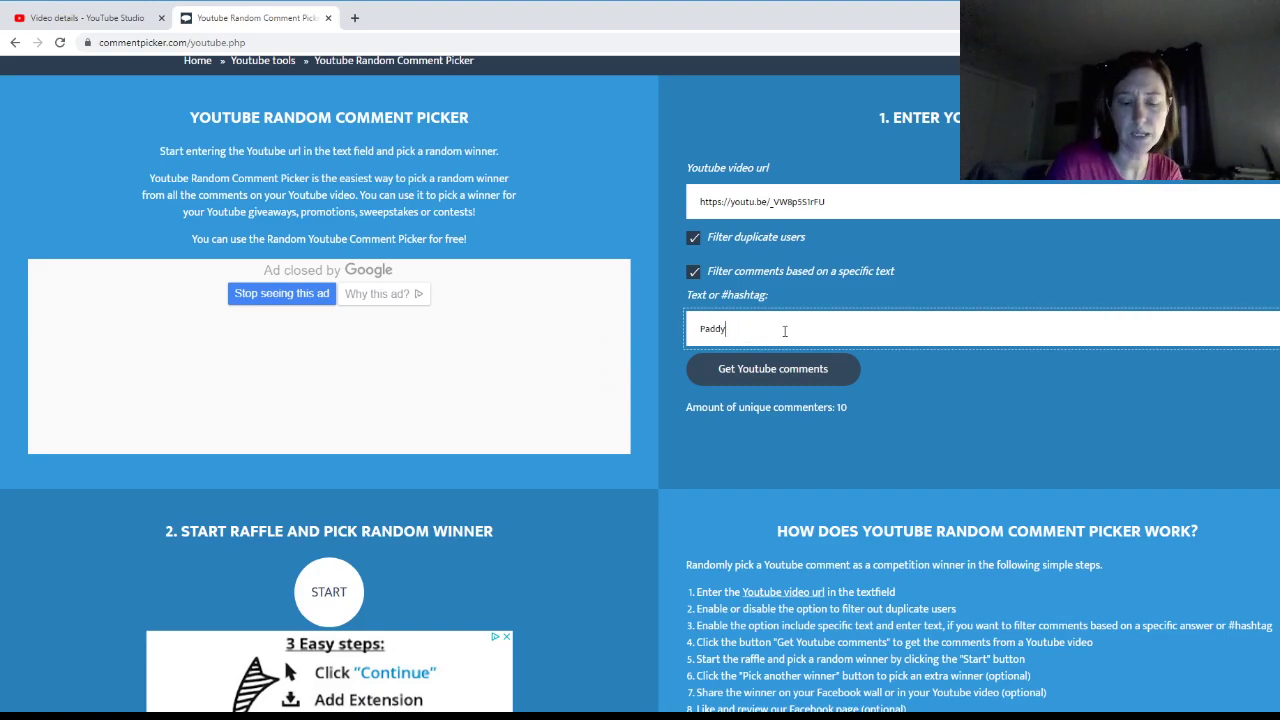
click(745, 371)
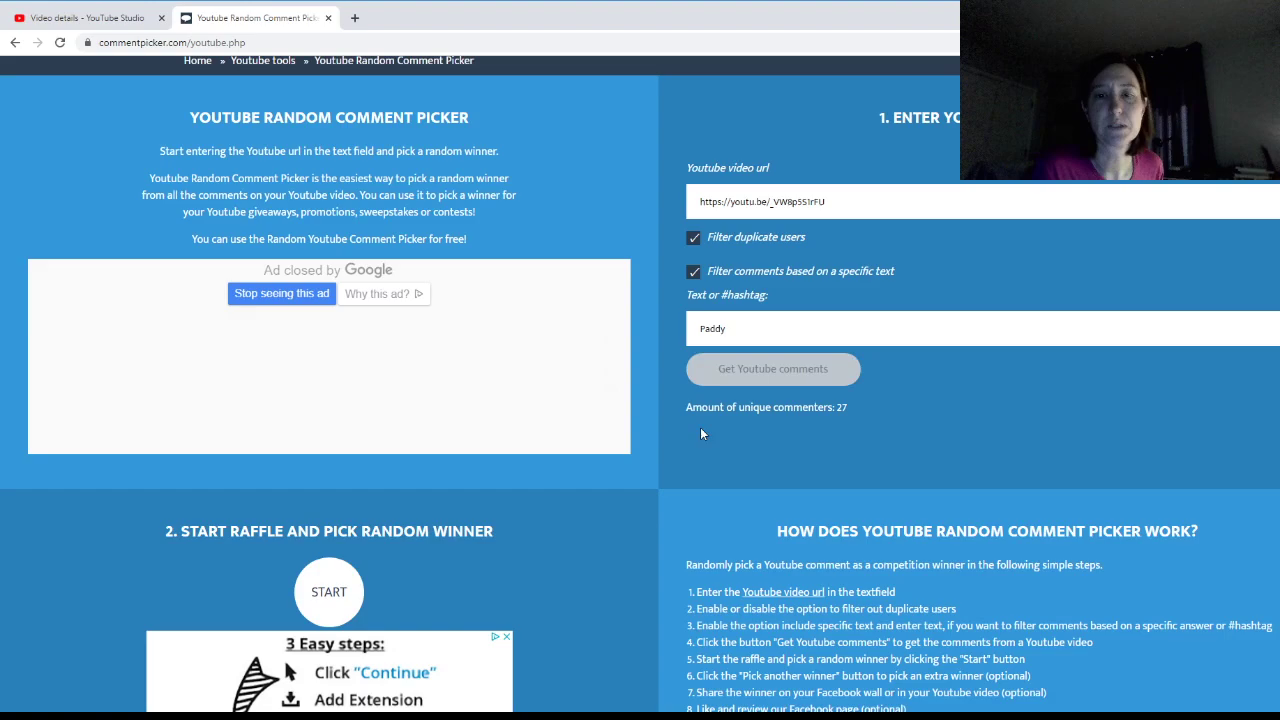
Step: Scroll to '2. Start raffle and pick random winner' and dismiss the advert below START
scroll(548, 581, down, 2)
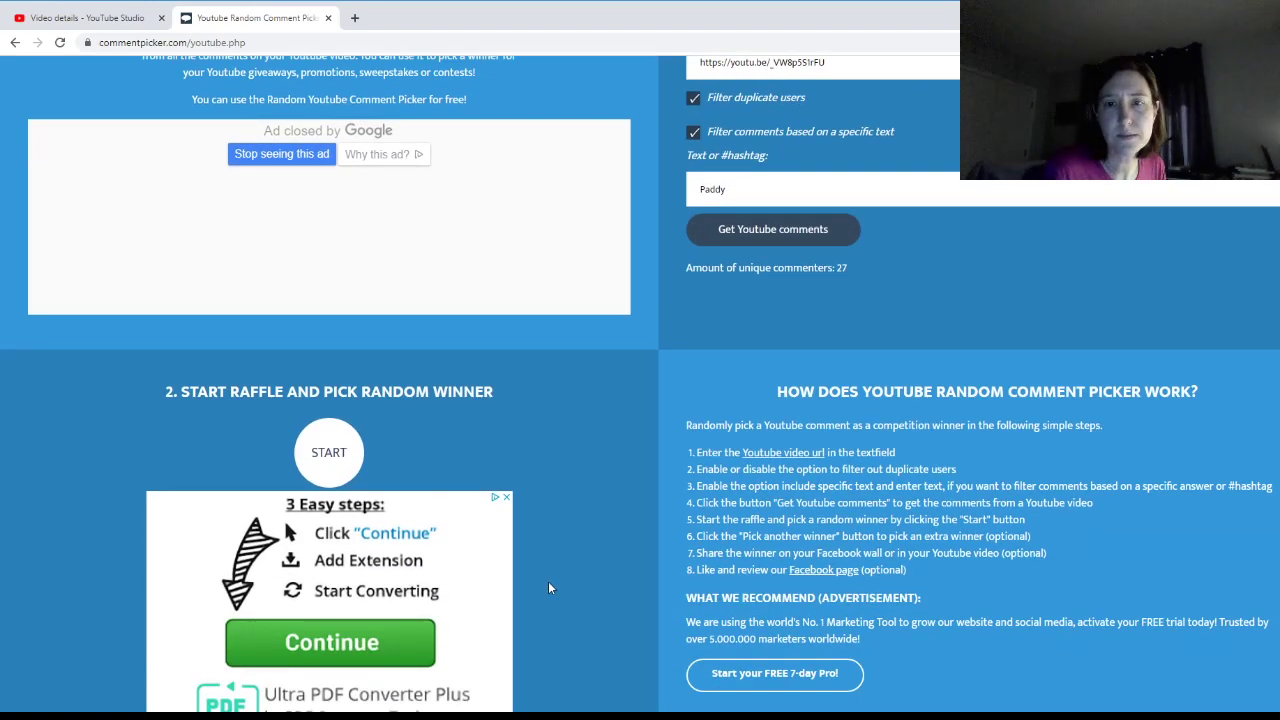
scroll(548, 588, down, 1)
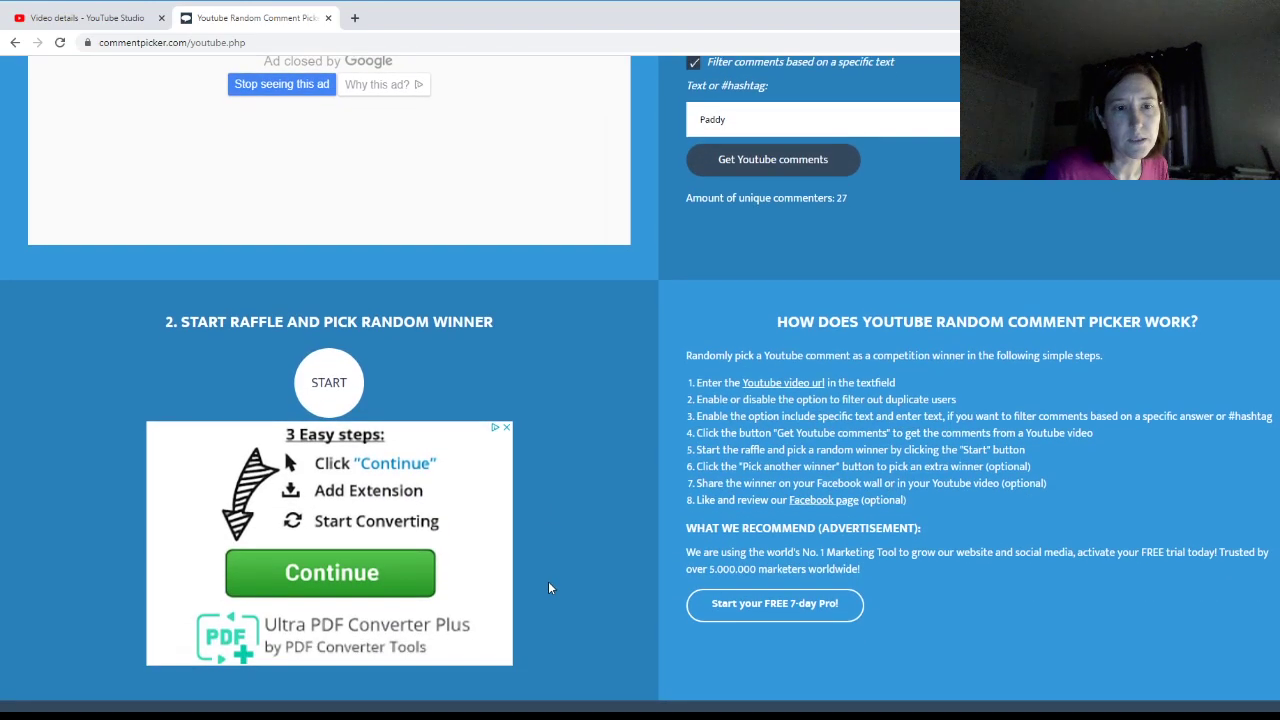
scroll(548, 588, up, 4)
scroll(548, 588, down, 4)
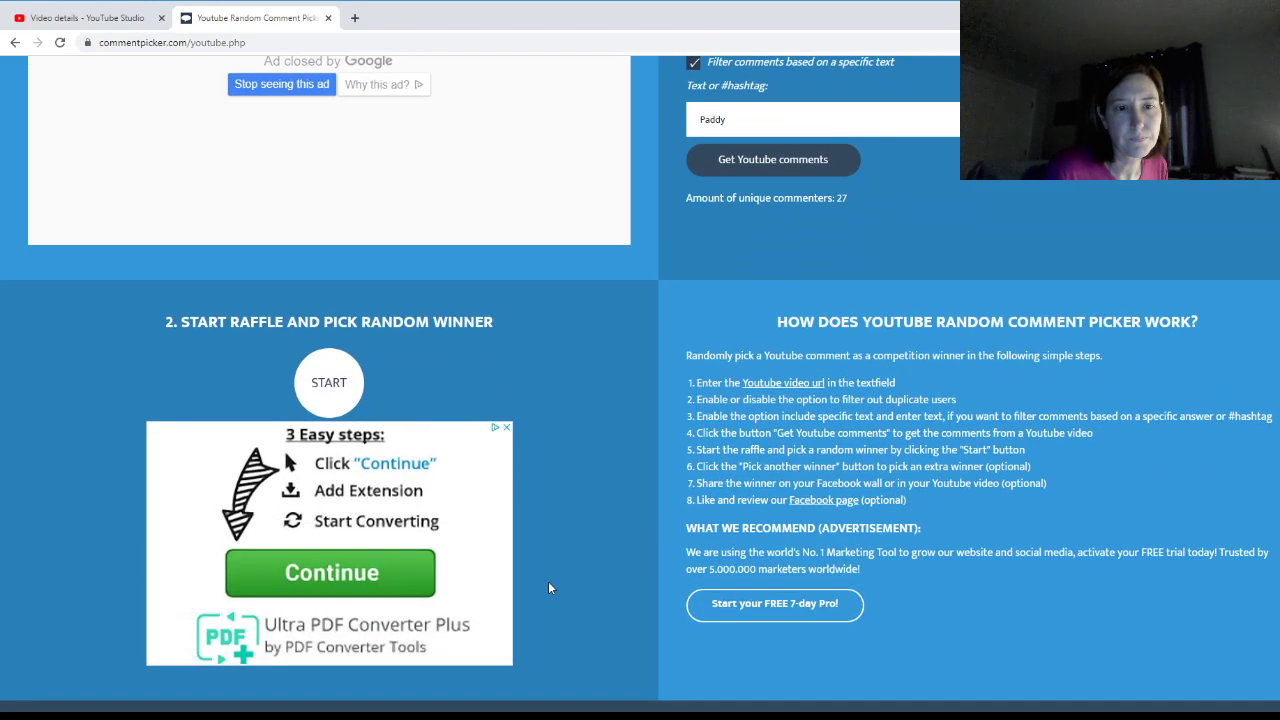
click(506, 427)
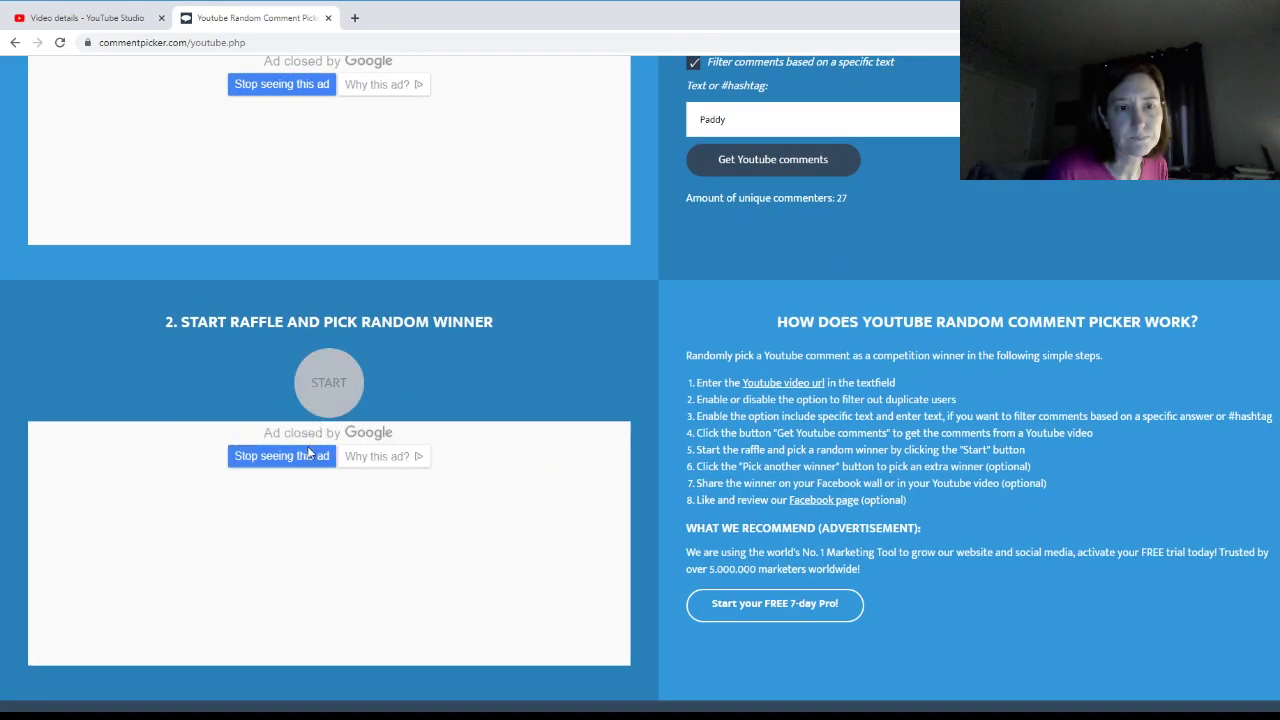
click(300, 456)
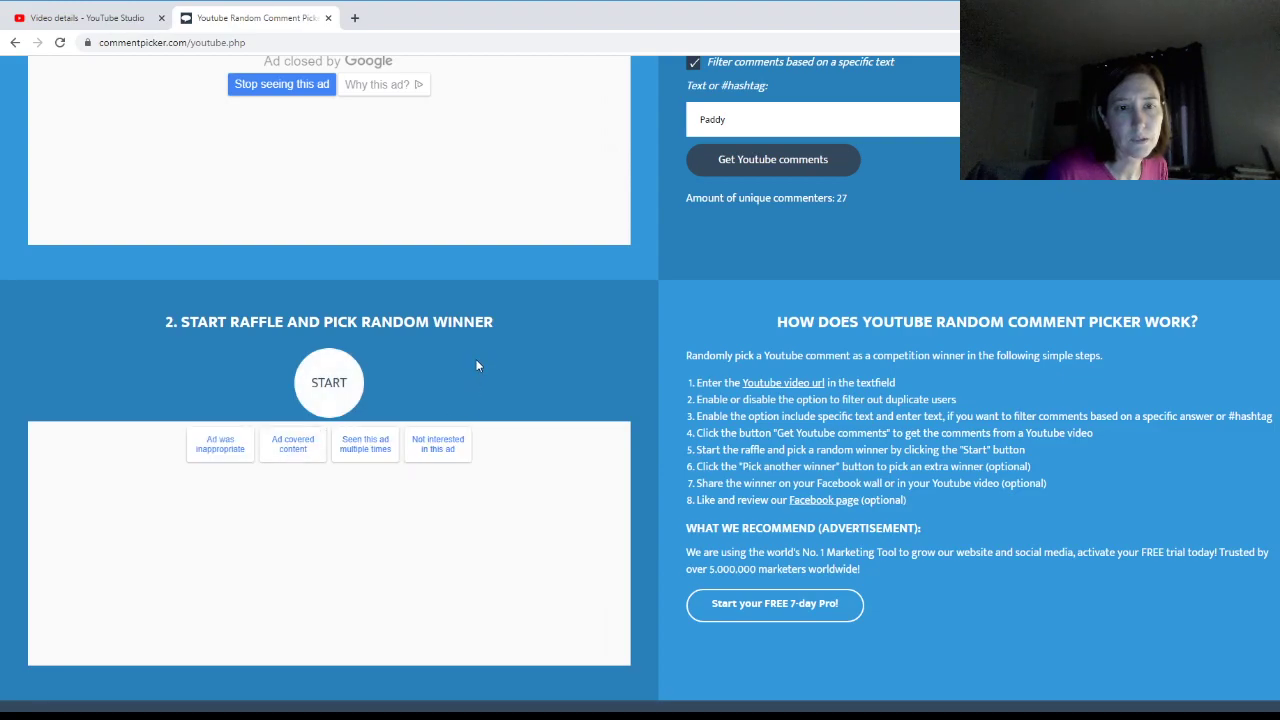
Step: Start the raffle to draw a random winner from the 27 Paddy commenters
click(329, 385)
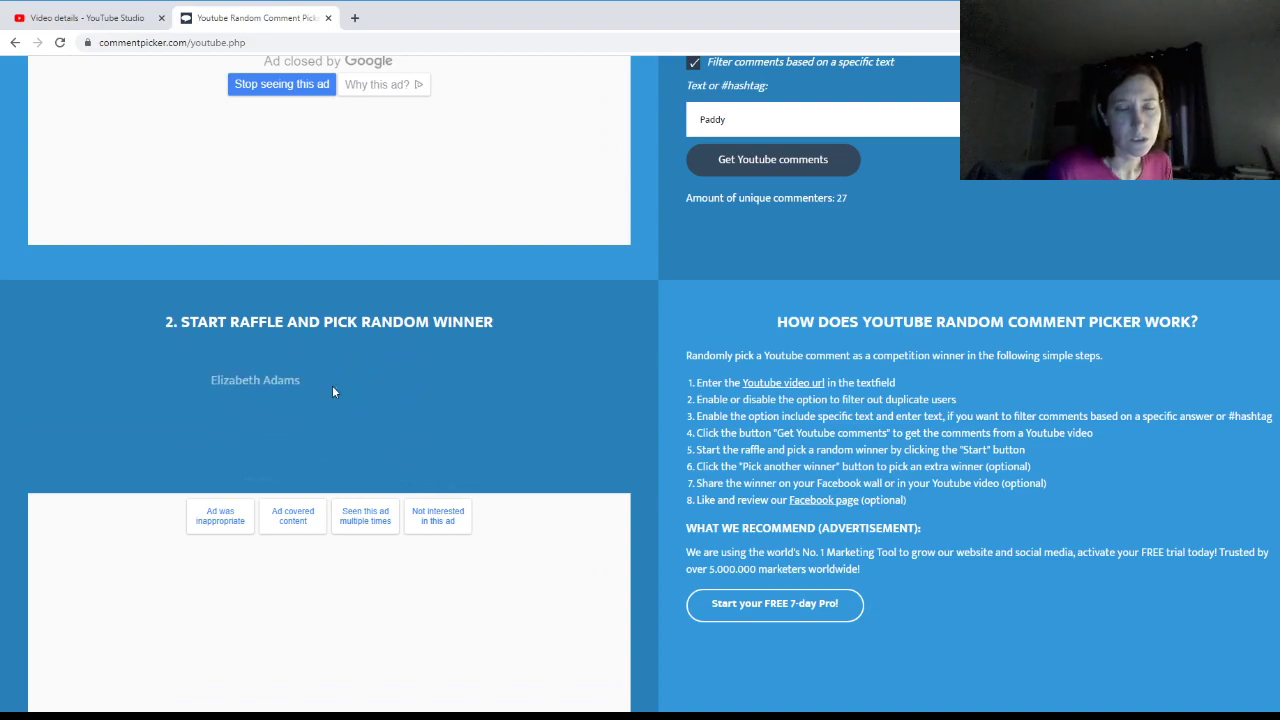